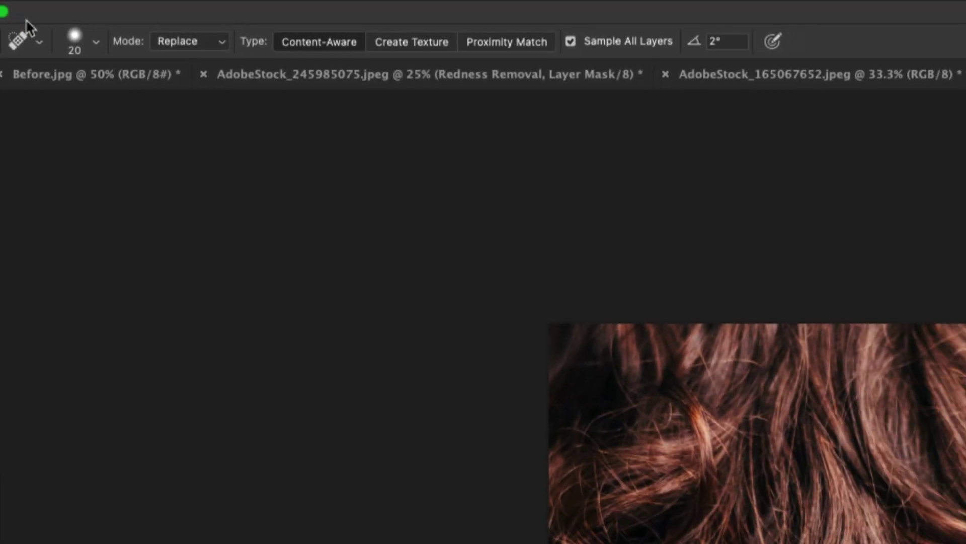
Step: Set the Spot Healing Brush hardness to 100% in the brush picker
left_click(95, 43)
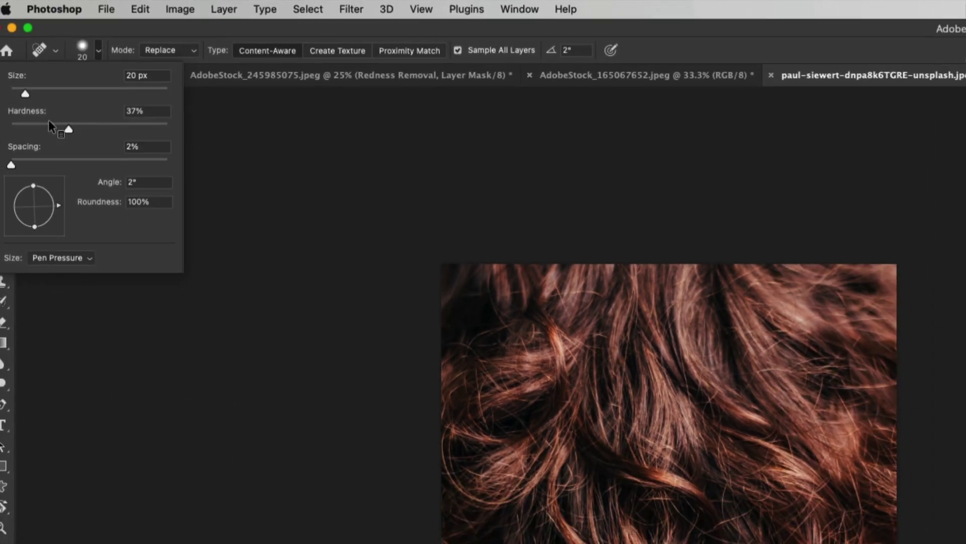
mouse_move(67, 128)
left_mouse_down()
mouse_move(89, 128)
mouse_move(67, 130)
left_mouse_up()
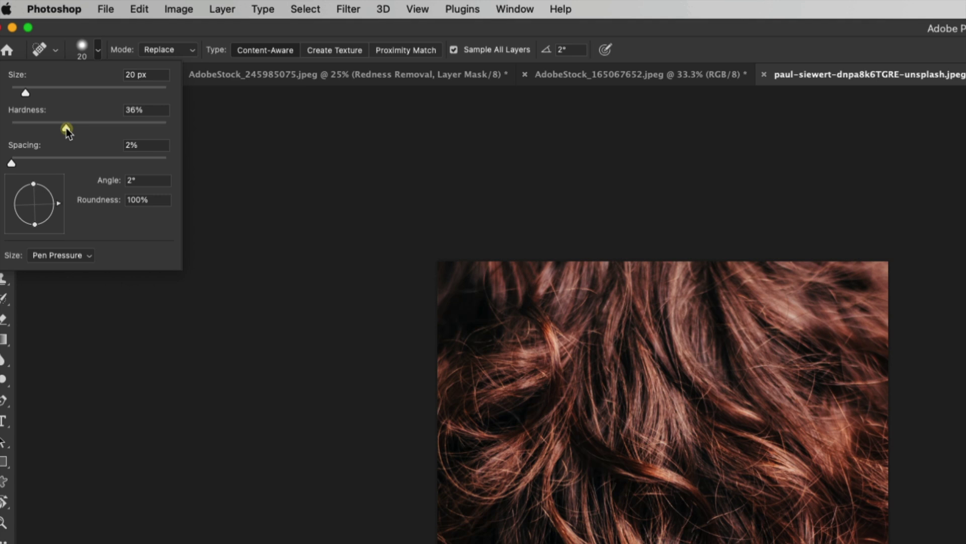
left_click_drag(66, 129, 65, 128)
mouse_move(67, 130)
left_mouse_down()
mouse_move(210, 130)
mouse_move(8, 130)
mouse_move(70, 137)
left_mouse_up()
left_click(143, 28)
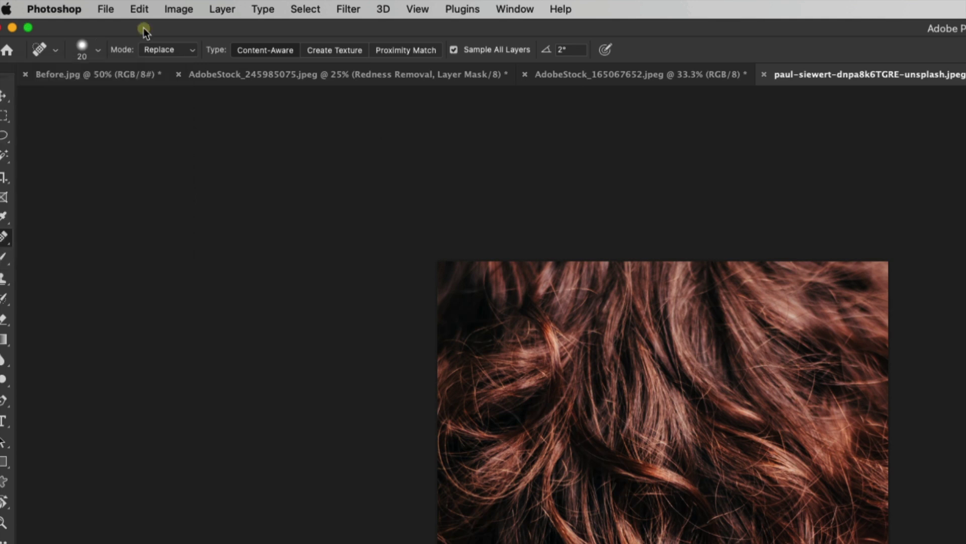
left_click(160, 50)
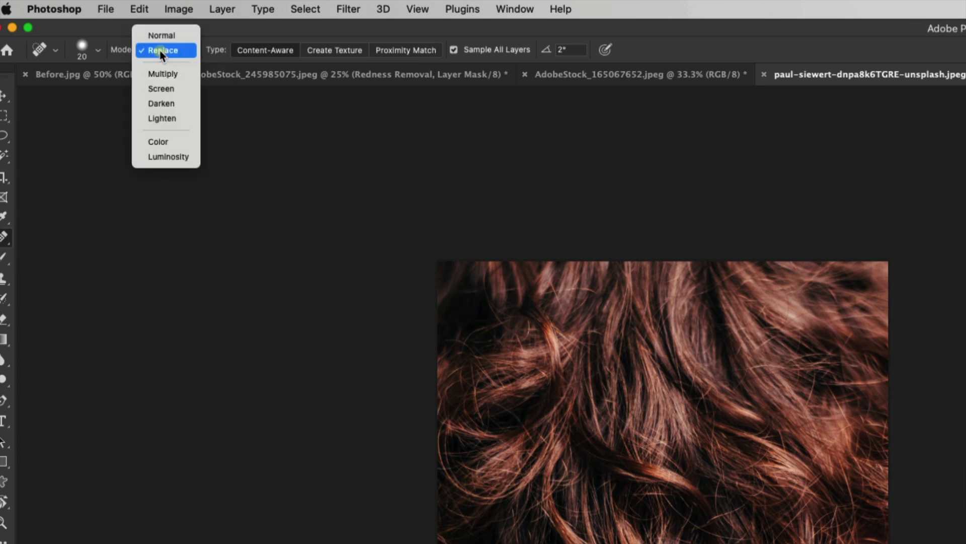
left_click(162, 35)
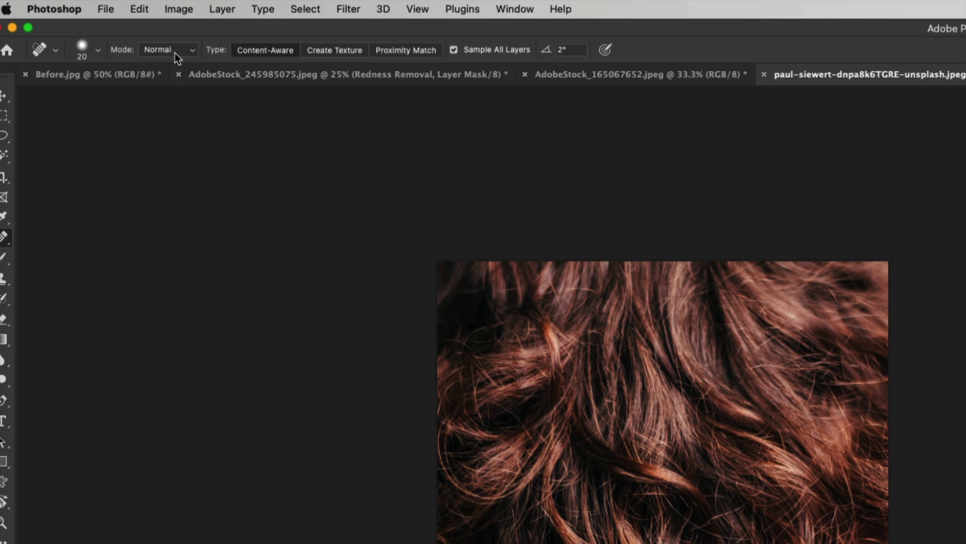
left_click(177, 57)
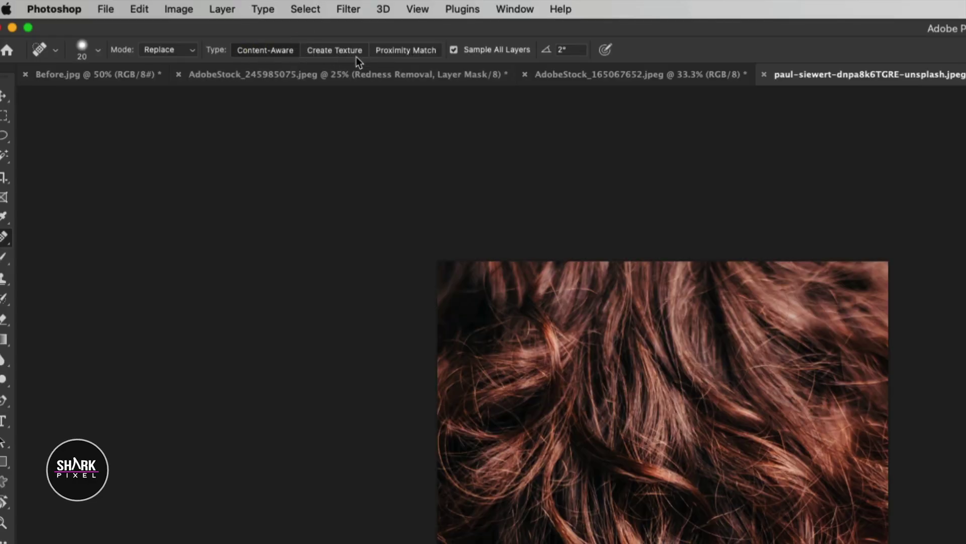
left_click(399, 51)
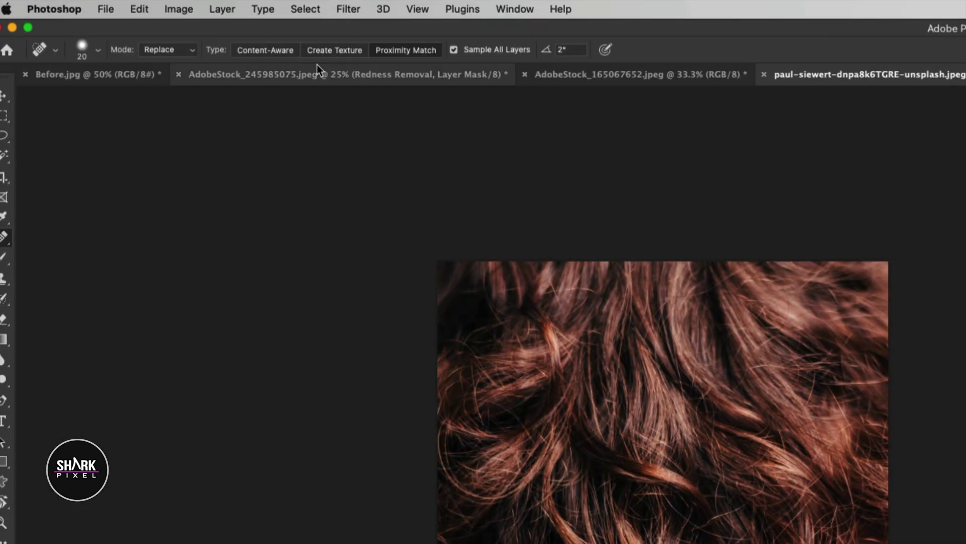
left_click(272, 53)
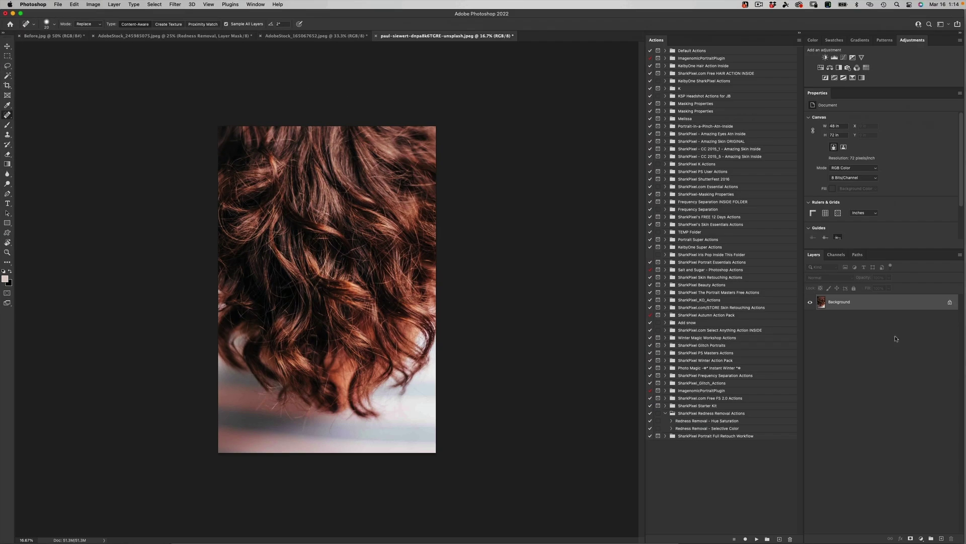
Step: Add a new empty layer above Background and name it 'fly aways'
left_click(941, 539)
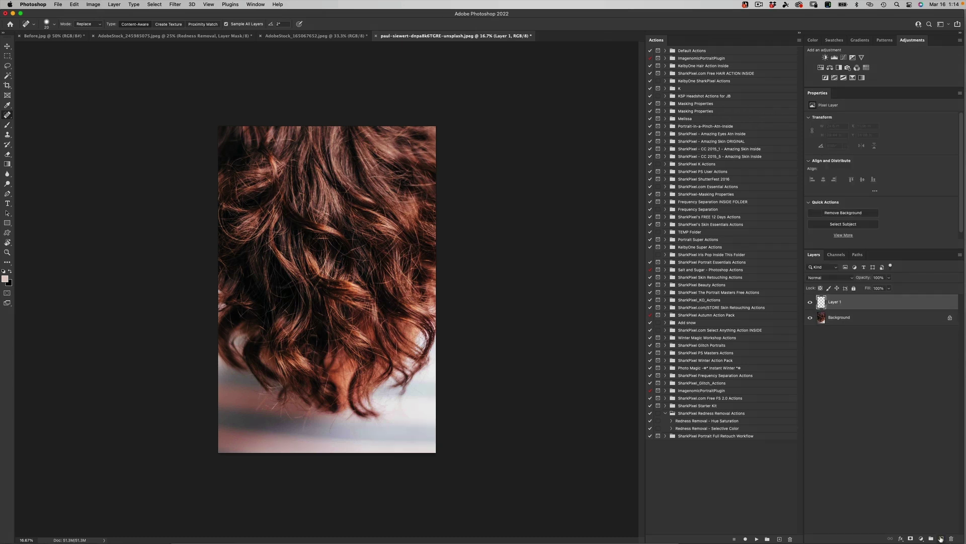
double_click(835, 302)
type("fly aways")
key("Return")
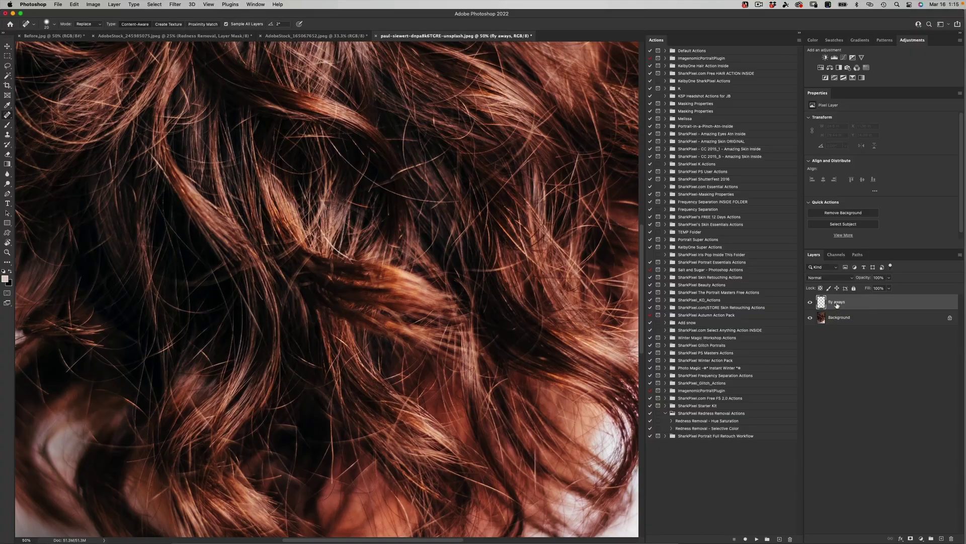
Step: Zoom in on the hair and heal away about seven stray flyaway strands
left_click_drag(335, 256, 283, 217)
left_click_drag(354, 349, 207, 211)
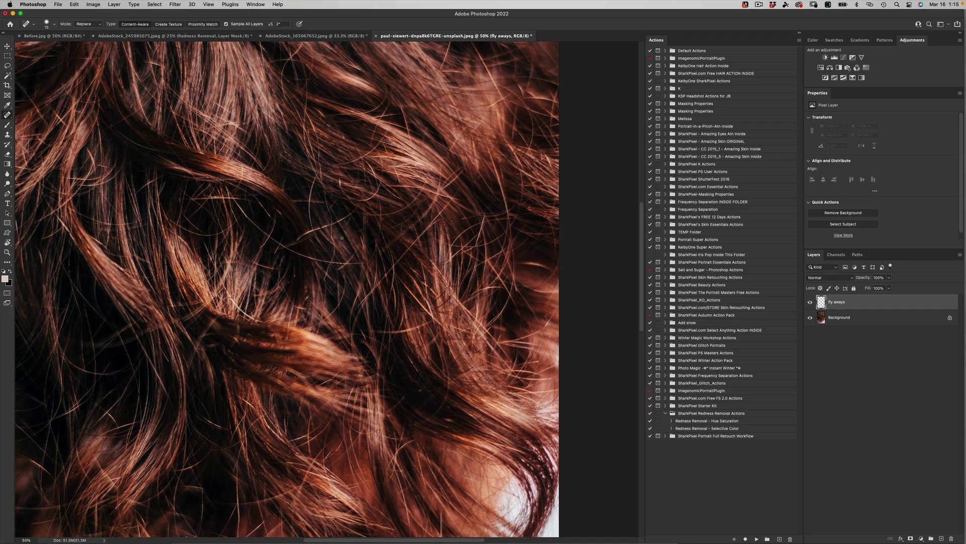
key("super+plus")
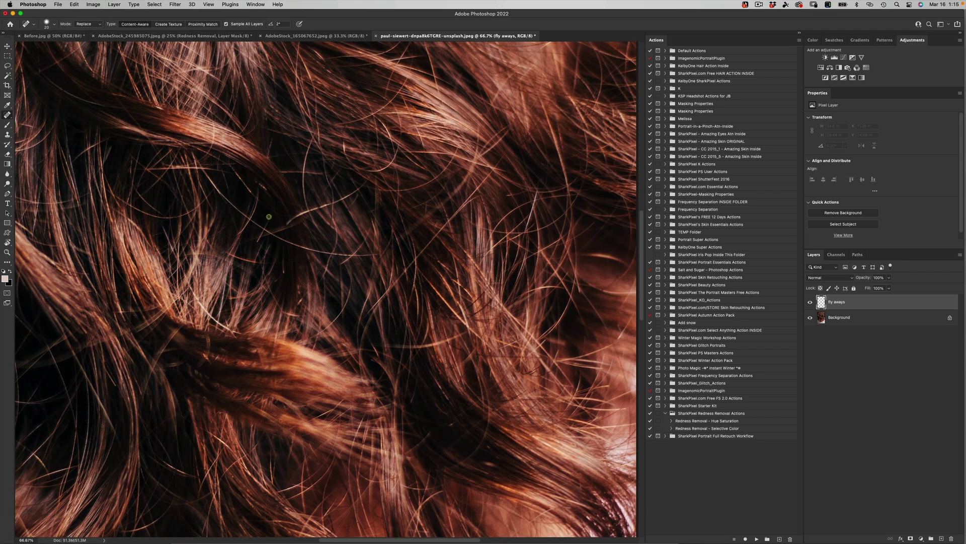
left_click_drag(268, 217, 246, 240)
left_click(269, 233)
mouse_move(279, 240)
left_mouse_down()
mouse_move(373, 255)
mouse_move(334, 264)
mouse_move(369, 233)
left_mouse_up()
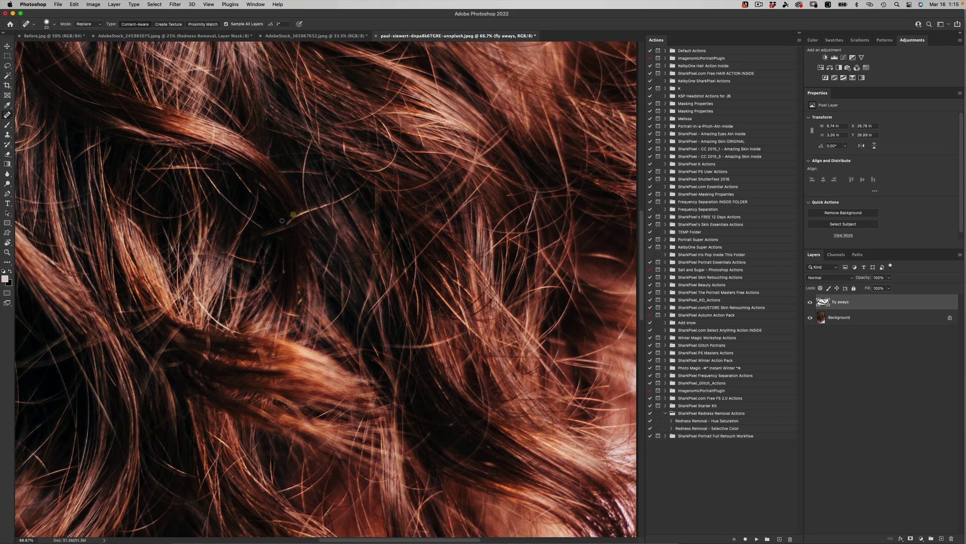
mouse_move(277, 229)
left_mouse_down()
mouse_move(309, 212)
mouse_move(267, 233)
left_mouse_up()
left_click_drag(285, 251, 285, 272)
left_click_drag(225, 252, 267, 263)
mouse_move(245, 215)
left_mouse_down()
mouse_move(262, 227)
mouse_move(221, 197)
left_mouse_up()
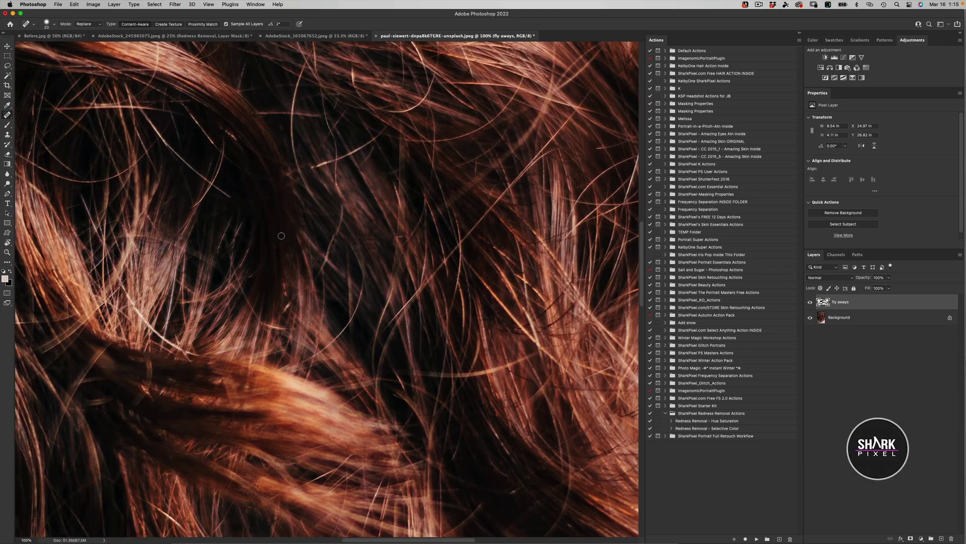
Step: Heal a stray hair, then shrink the brush and heal two thin flyaway strands
scroll(281, 235, "left", 5)
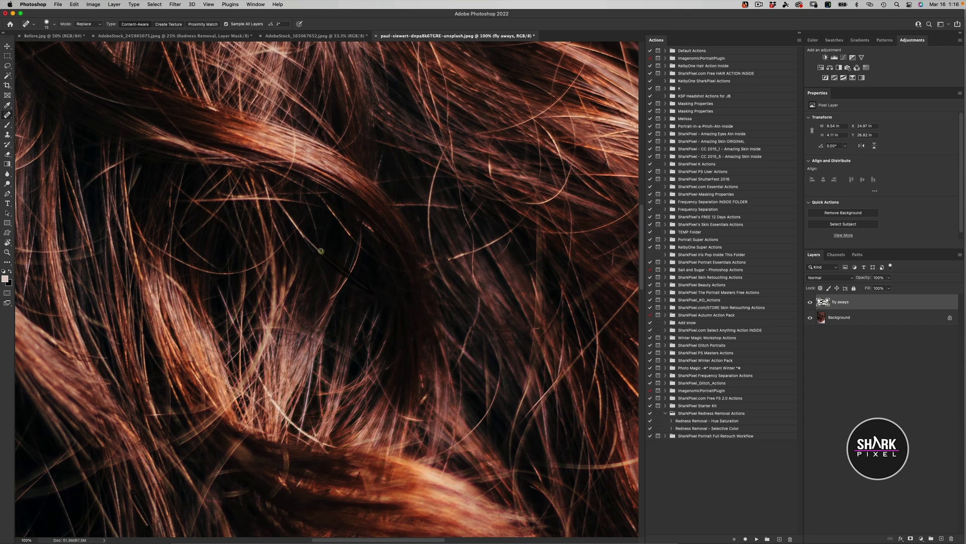
left_click_drag(321, 251, 340, 284)
key("bracketleft")
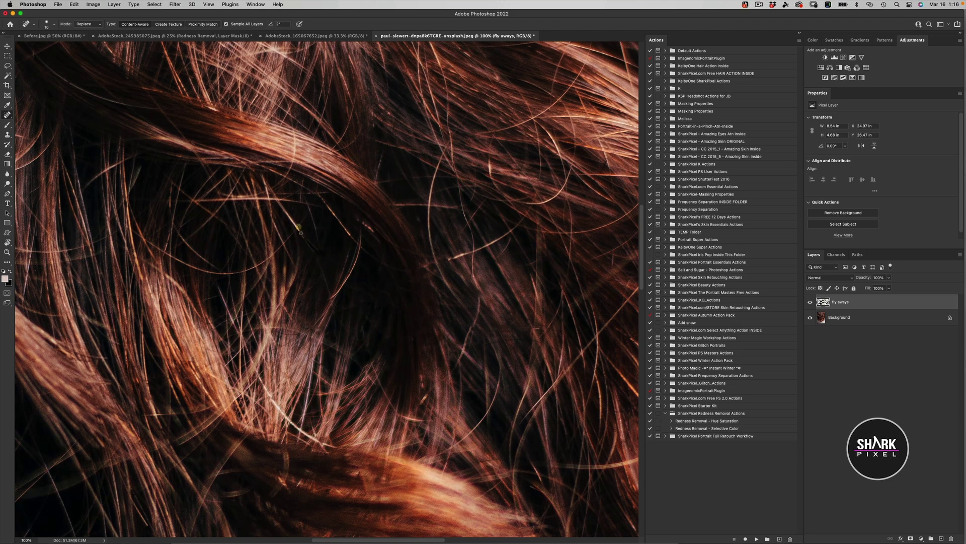
left_click_drag(280, 206, 289, 229)
mouse_move(274, 194)
left_mouse_down()
mouse_move(295, 228)
mouse_move(329, 219)
mouse_move(319, 195)
mouse_move(358, 246)
left_mouse_up()
Step: Enlarge the brush again, heal more strands lower in the curl, then zoom out
key("bracketright")
left_click_drag(352, 215, 375, 233)
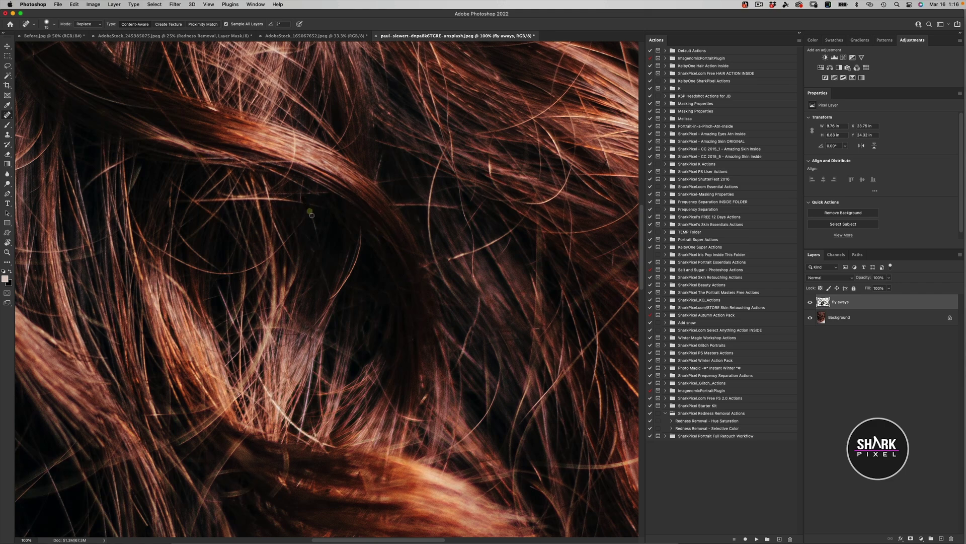
left_click_drag(301, 290, 299, 279)
left_click(289, 254)
left_click_drag(218, 290, 250, 308)
key("super+minus")
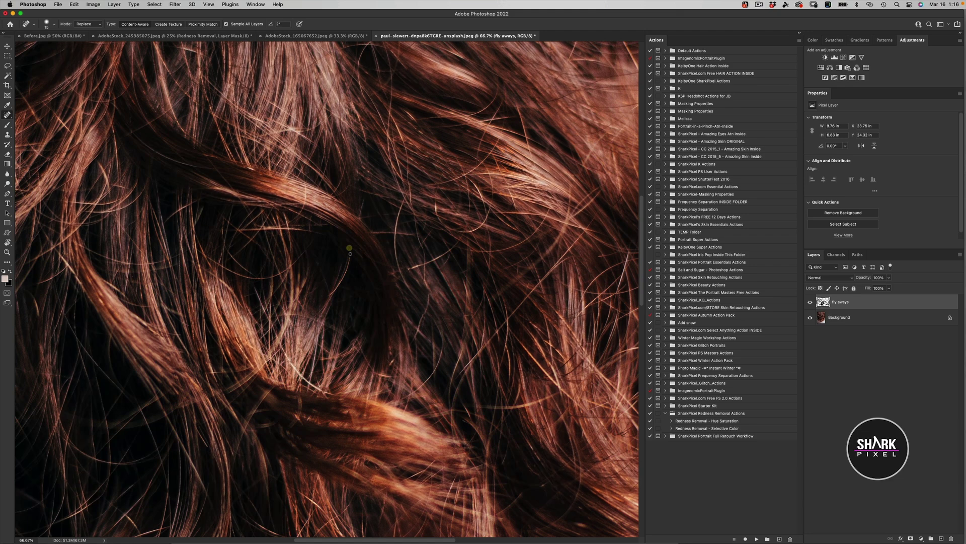
Step: Heal five more flyaway strands around the central curl
left_click_drag(350, 253, 334, 291)
mouse_move(422, 264)
left_mouse_down()
mouse_move(445, 255)
mouse_move(433, 251)
mouse_move(438, 233)
mouse_move(454, 258)
mouse_move(413, 257)
mouse_move(423, 280)
mouse_move(423, 256)
mouse_move(425, 290)
left_mouse_up()
mouse_move(417, 232)
left_mouse_down()
mouse_move(422, 261)
mouse_move(388, 232)
left_mouse_up()
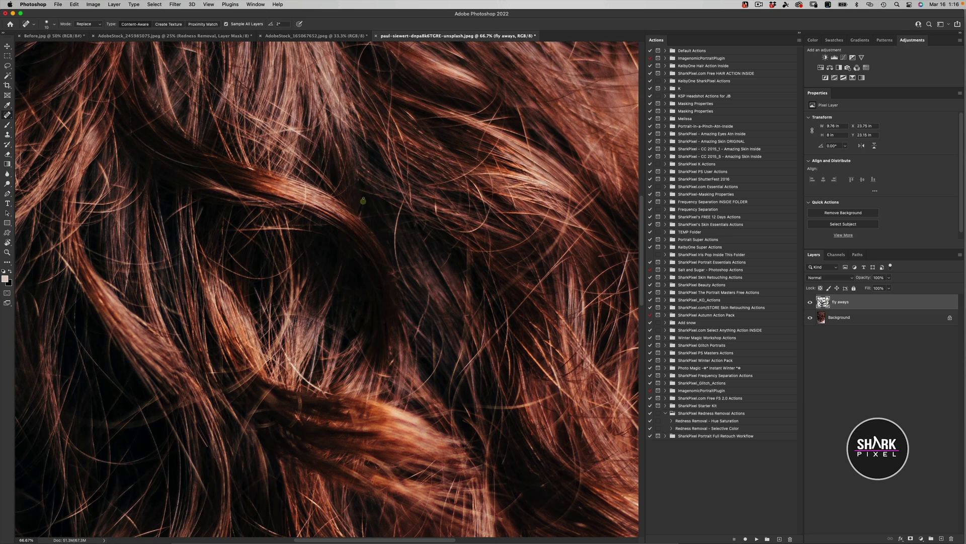
left_click_drag(362, 206, 361, 218)
left_click_drag(429, 301, 407, 351)
Step: Toggle the fly aways layer visibility to compare before and after, leaving it visible
left_click(811, 302)
left_click(811, 302)
left_click(811, 303)
left_click(810, 302)
left_click(811, 303)
left_click(811, 302)
left_click(811, 302)
left_click(810, 302)
Step: Heal the remaining stray strands and small spots lower down the hair
mouse_move(254, 288)
left_mouse_down()
mouse_move(269, 330)
mouse_move(250, 292)
mouse_move(320, 391)
left_mouse_up()
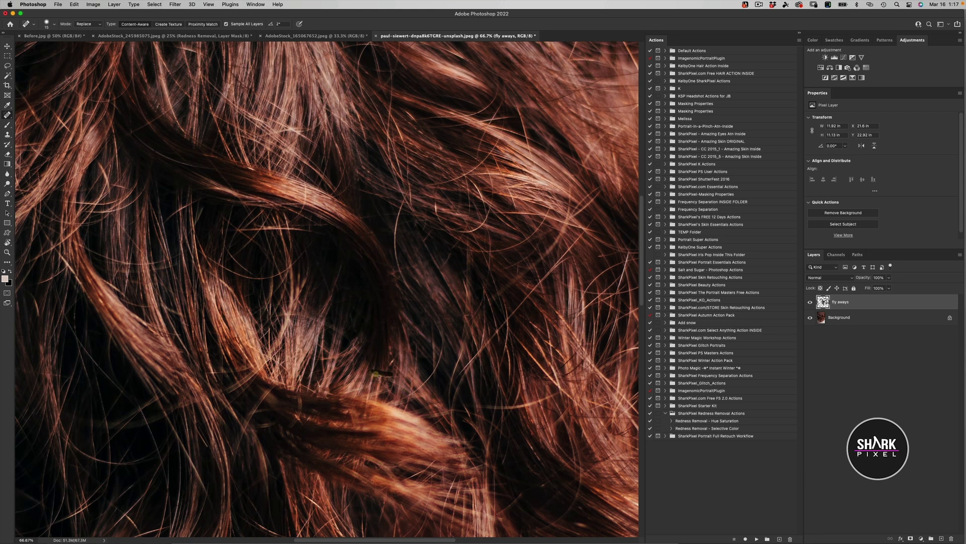
left_click_drag(375, 374, 376, 375)
left_click(377, 365)
mouse_move(426, 381)
left_mouse_down()
mouse_move(389, 391)
mouse_move(432, 364)
mouse_move(436, 374)
mouse_move(442, 339)
mouse_move(433, 380)
mouse_move(443, 336)
mouse_move(414, 284)
mouse_move(377, 124)
mouse_move(399, 269)
mouse_move(421, 302)
mouse_move(394, 258)
mouse_move(409, 292)
mouse_move(395, 244)
mouse_move(396, 180)
mouse_move(394, 232)
left_mouse_up()
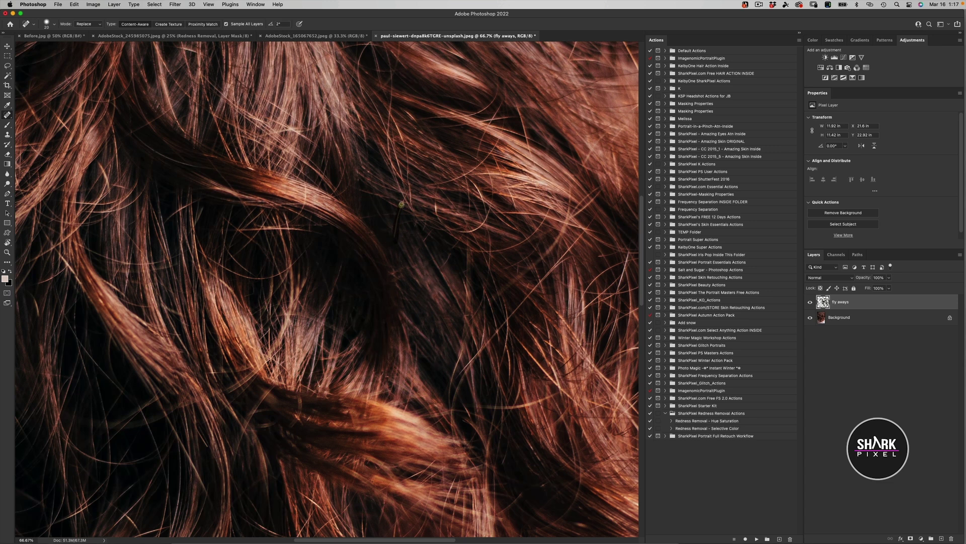
left_click(322, 296)
left_click_drag(406, 325, 432, 341)
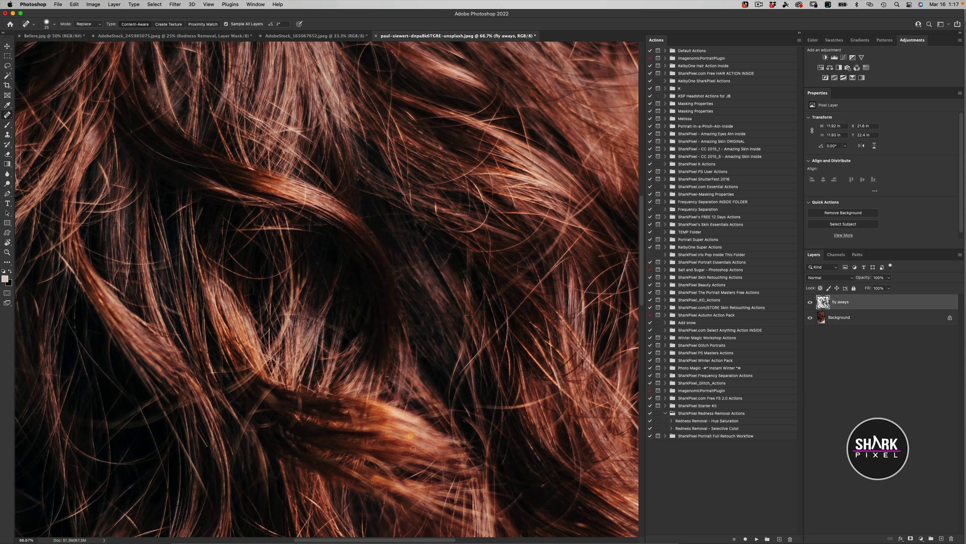
Step: With a smaller brush, heal the last fine stray hairs in this area
key("bracketleft")
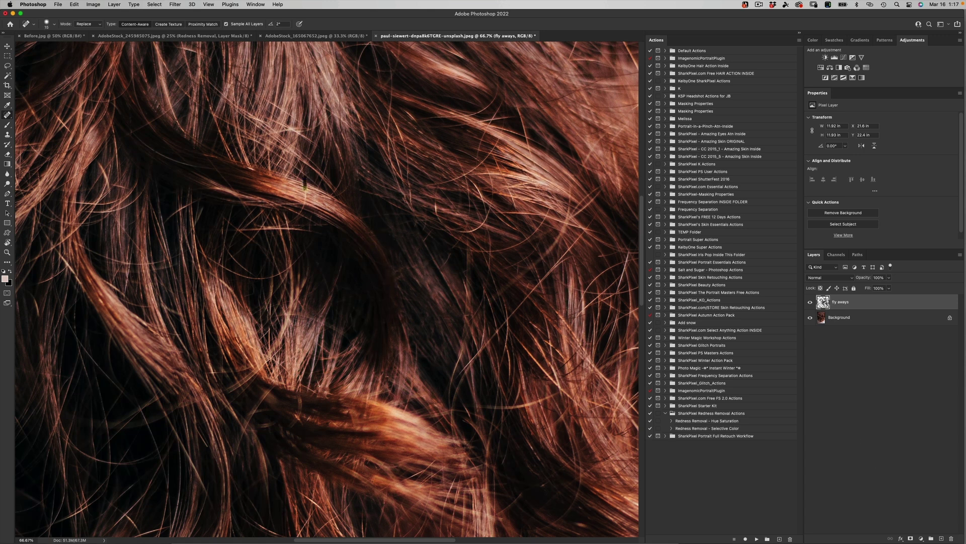
left_click(304, 191)
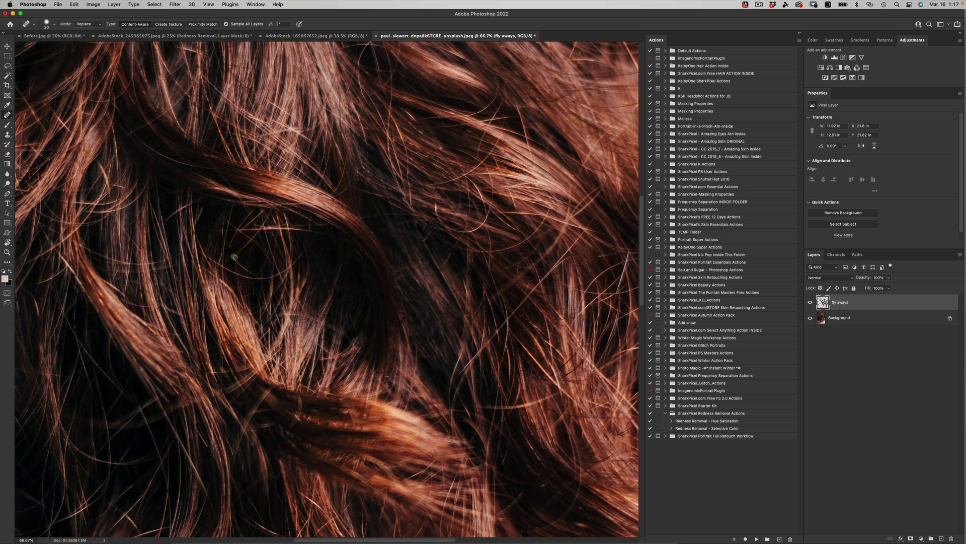
mouse_move(235, 257)
left_mouse_down()
mouse_move(253, 275)
mouse_move(276, 269)
left_mouse_up()
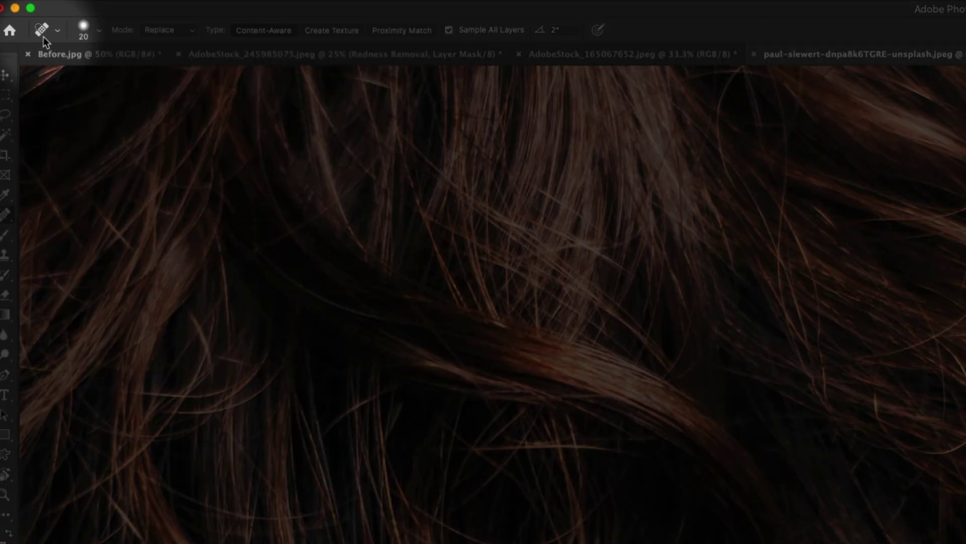
Step: Save the current settings as the tool preset 'Fly Away Hair Spot Heal Brush'
left_click(58, 31)
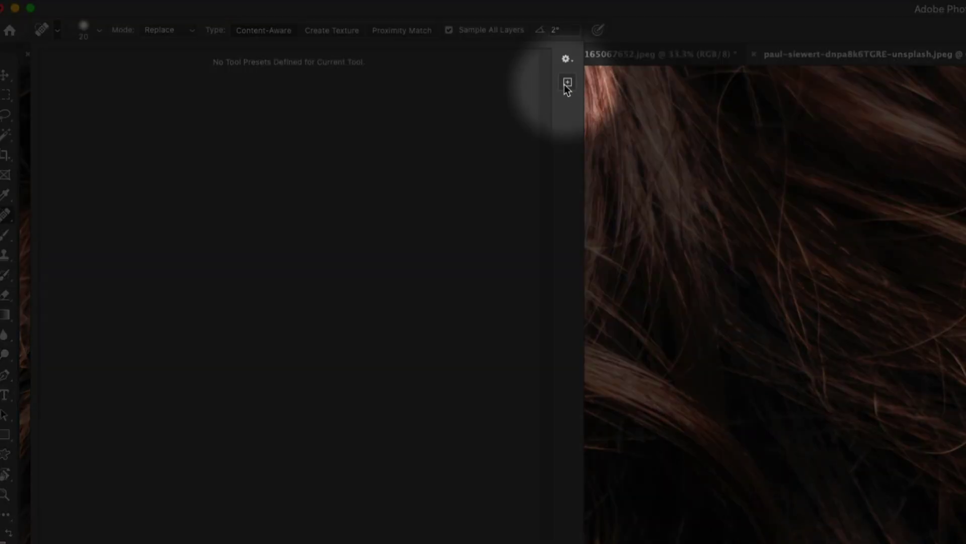
left_click(567, 82)
left_click_drag(874, 332, 455, 270)
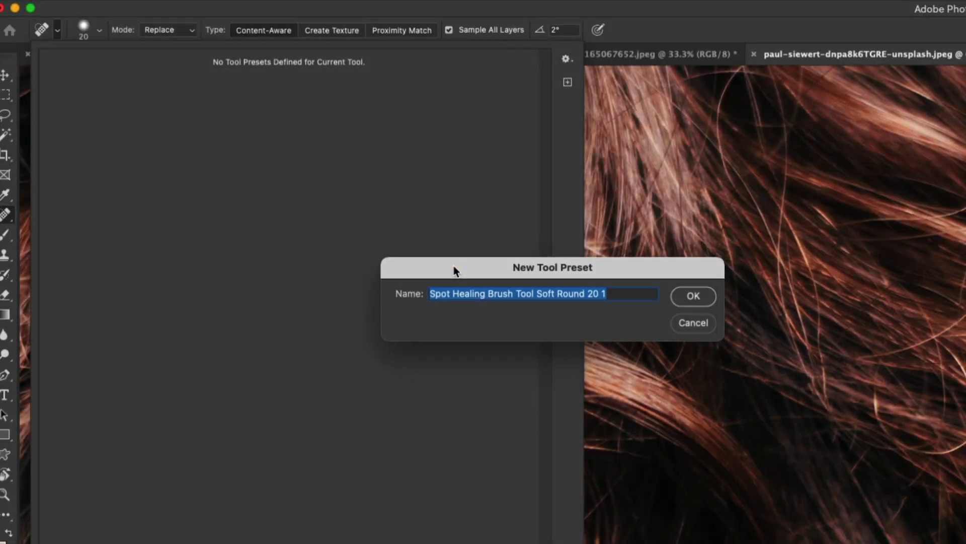
type("G")
type("ly Awa")
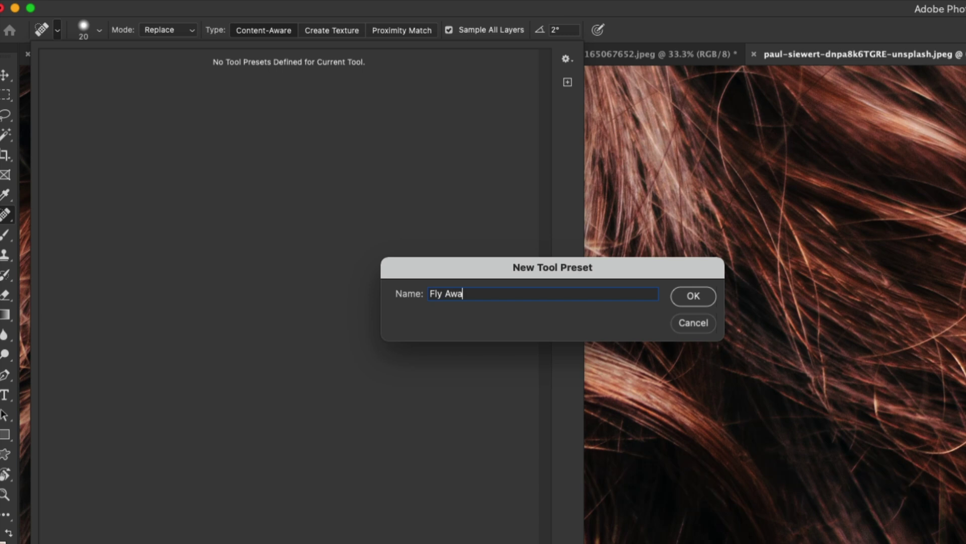
type("y Hair Spe")
type("t Heal Brush")
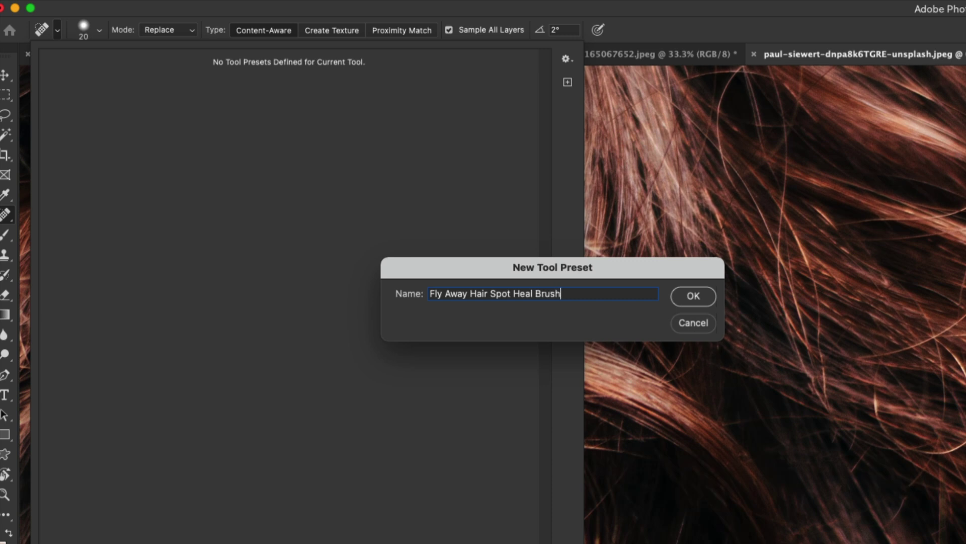
left_click(702, 297)
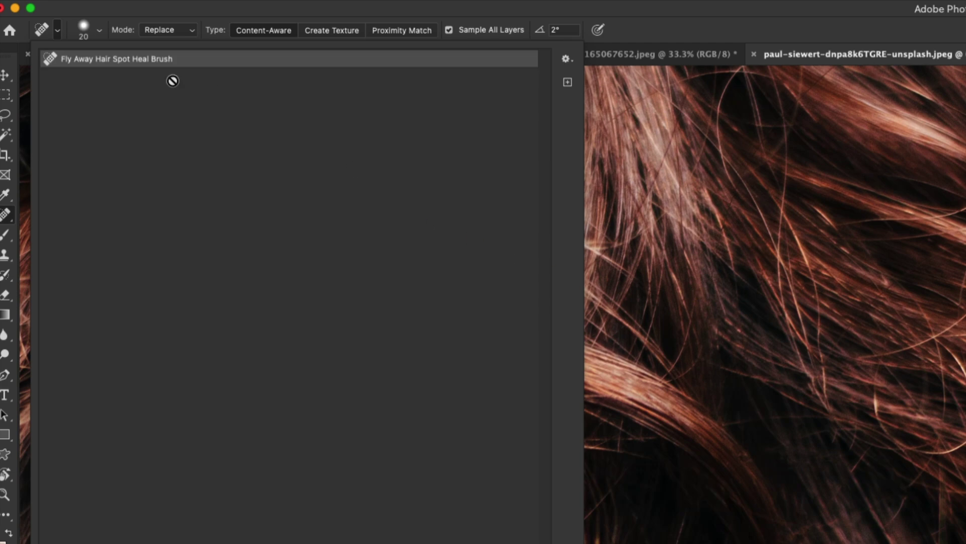